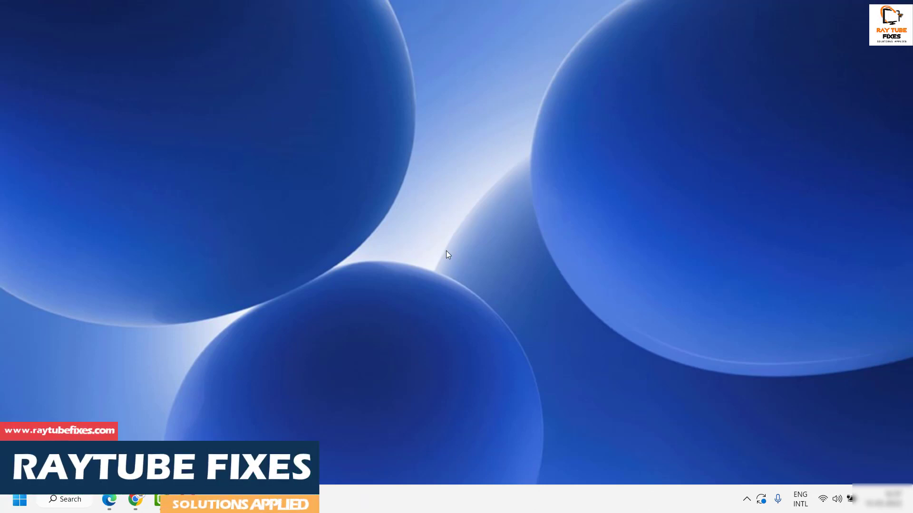
# Step: Minimize the browser, launch mmsys.cpl from Start search, and centre the Sound dialog
pyautogui.click(109, 499)
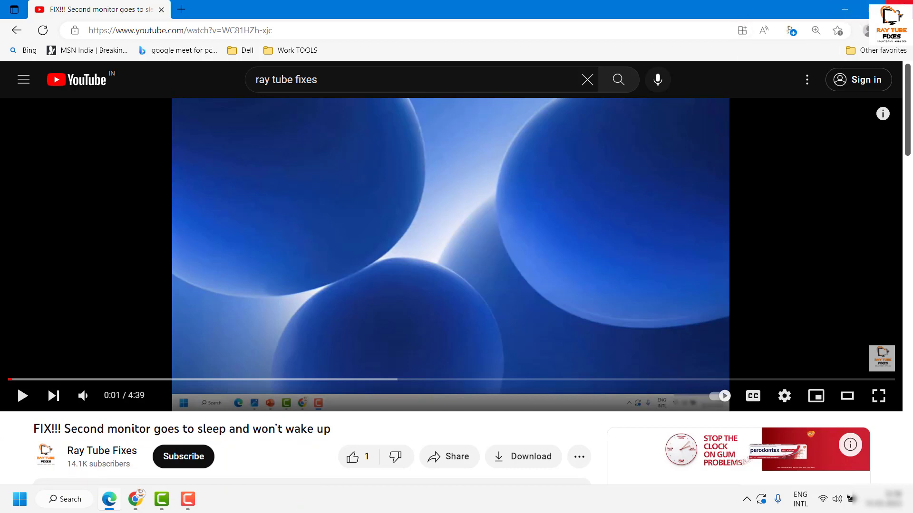
pyautogui.click(845, 11)
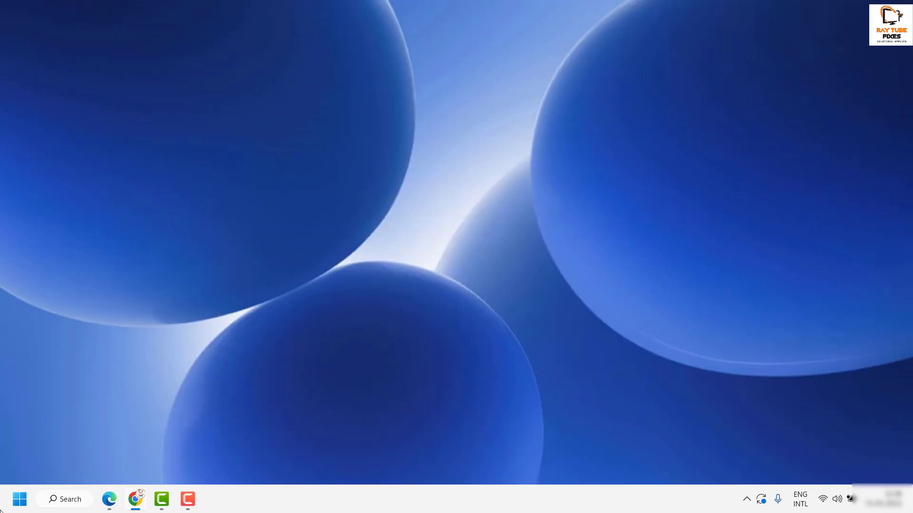
pyautogui.click(76, 499)
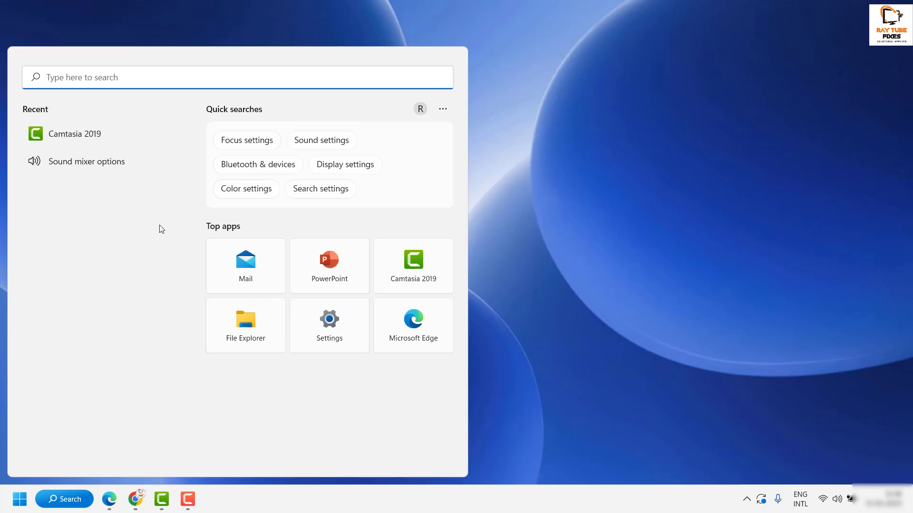
pyautogui.write('mm')
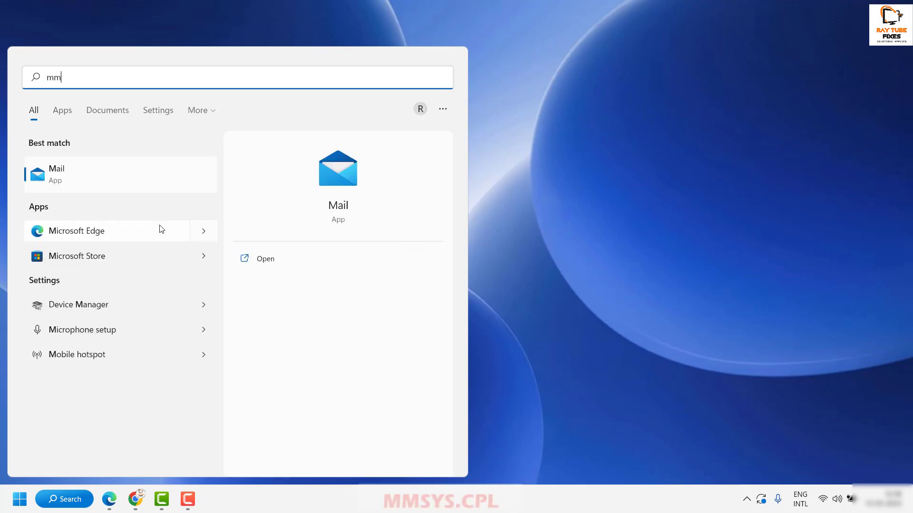
pyautogui.write('sys.cpl')
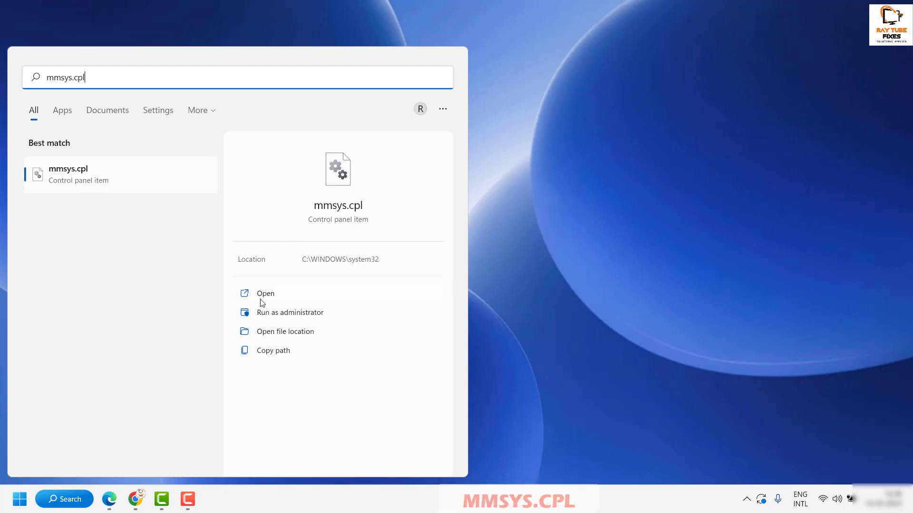
pyautogui.click(264, 299)
pyautogui.moveTo(105, 22); pyautogui.dragTo(489, 58)
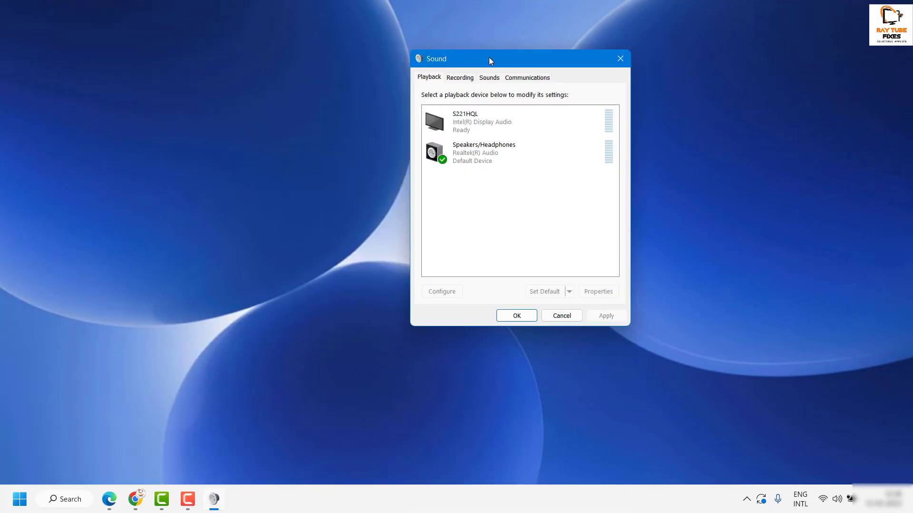
# Step: Inspect the Speakers/Headphones and S221HQL context menus without changing the default, then close Sound
pyautogui.moveTo(488, 57); pyautogui.dragTo(449, 62)
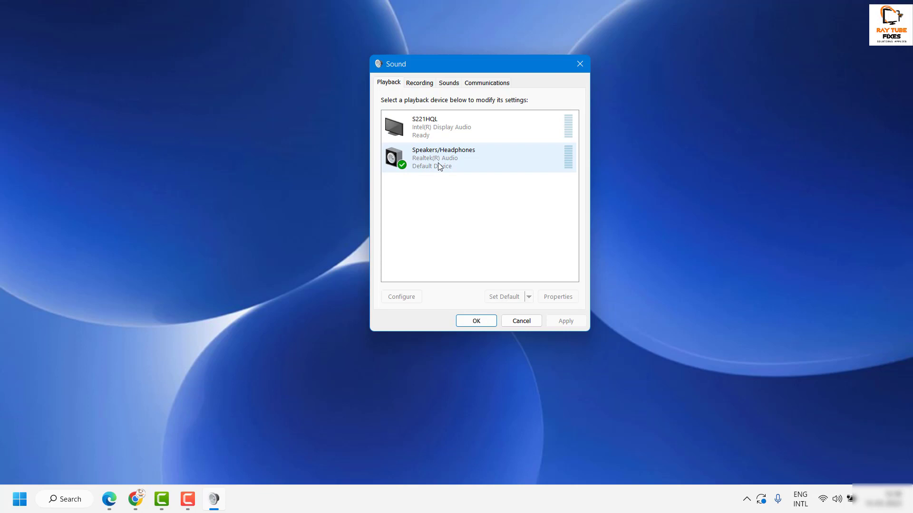
pyautogui.click(437, 132)
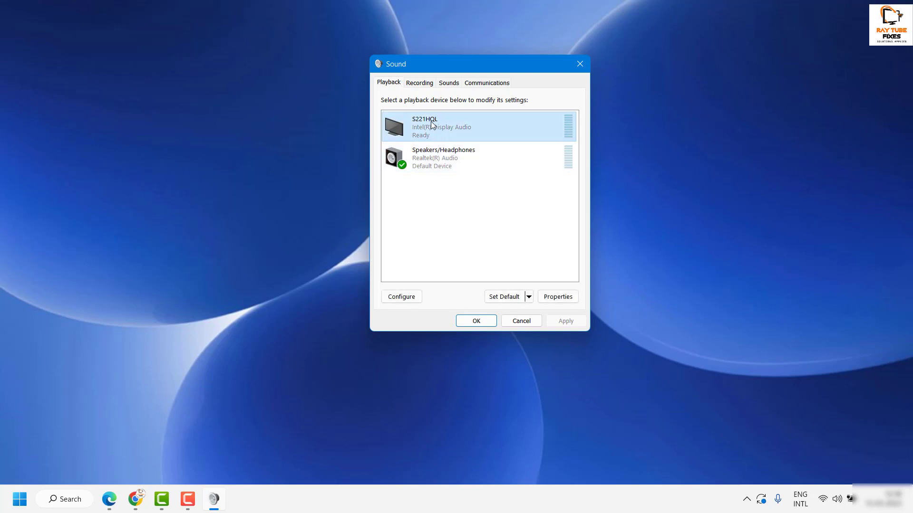
pyautogui.rightClick(433, 159)
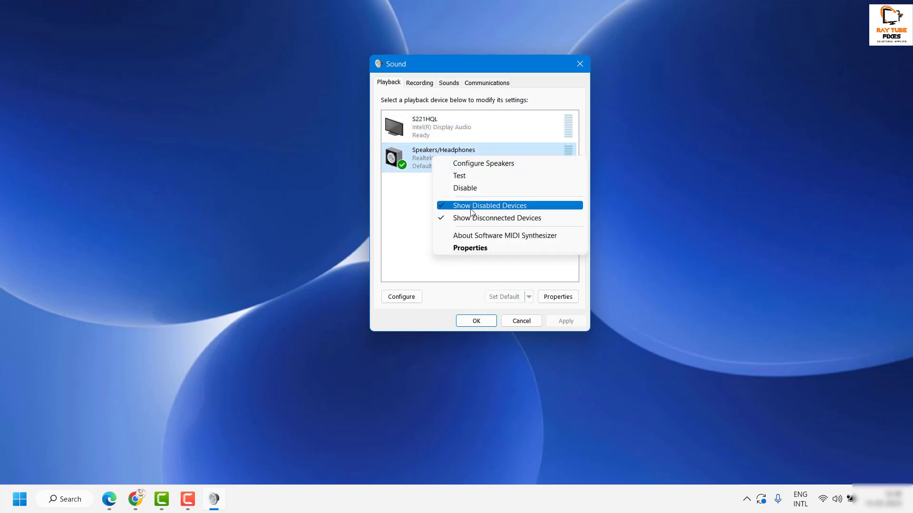
pyautogui.click(448, 125)
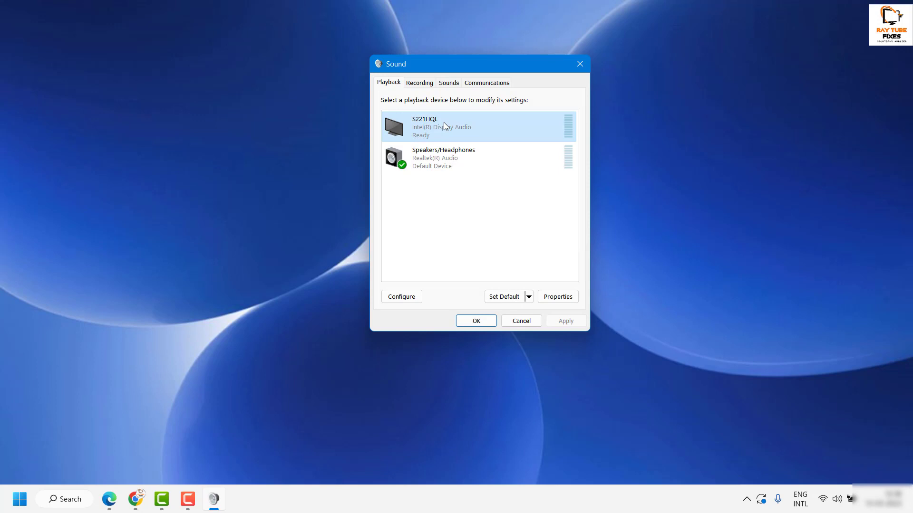
pyautogui.rightClick(444, 124)
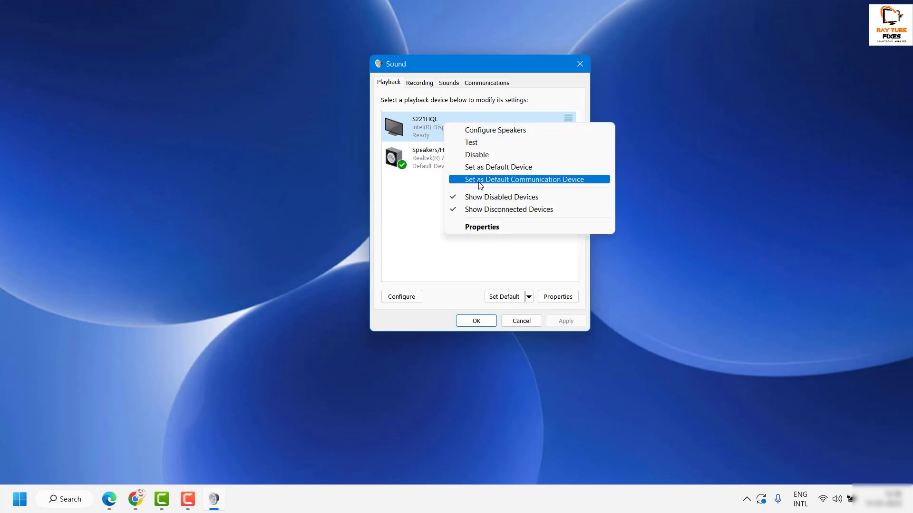
pyautogui.click(426, 160)
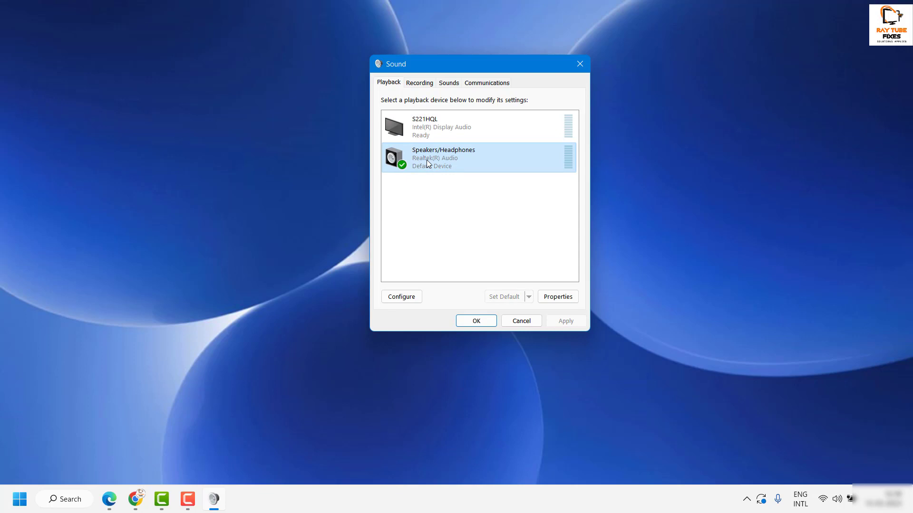
pyautogui.click(580, 64)
# Step: Launch Settings from the Start quick-link menu, go to System > Sound, and scroll to Advanced
pyautogui.rightClick(22, 498)
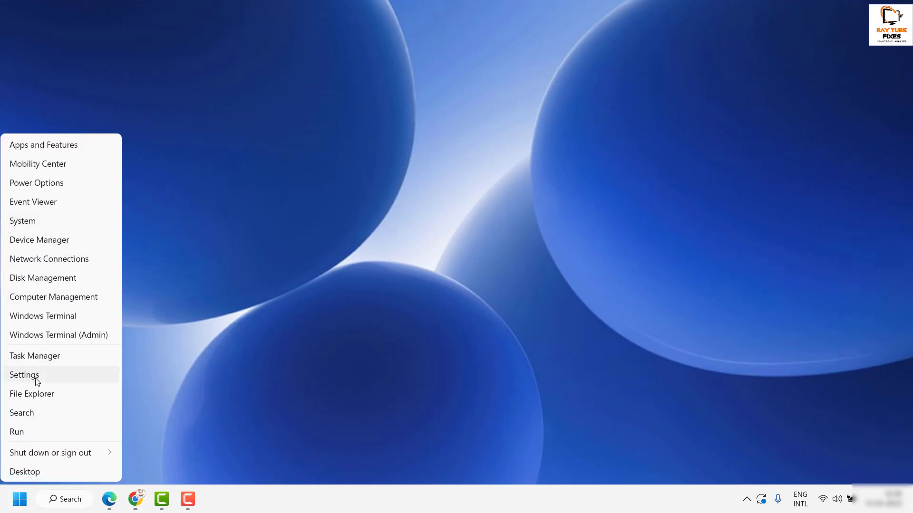
pyautogui.click(29, 375)
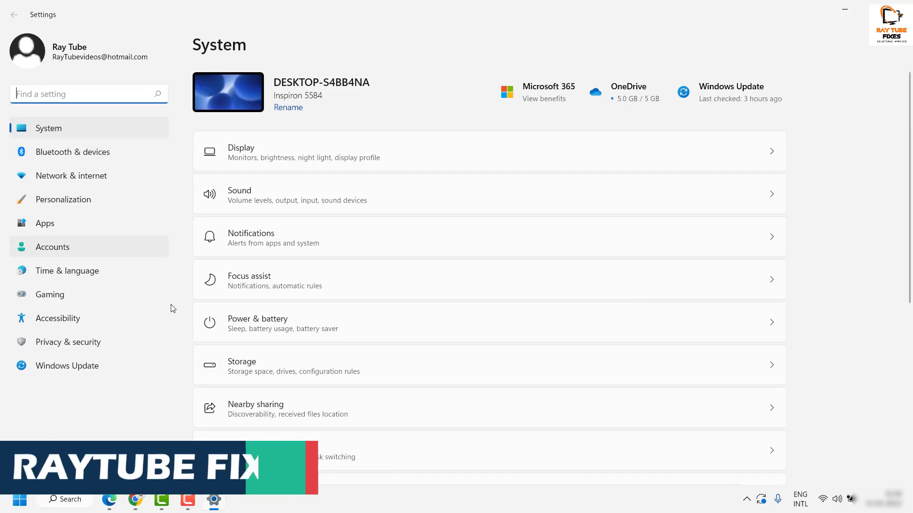
pyautogui.click(47, 127)
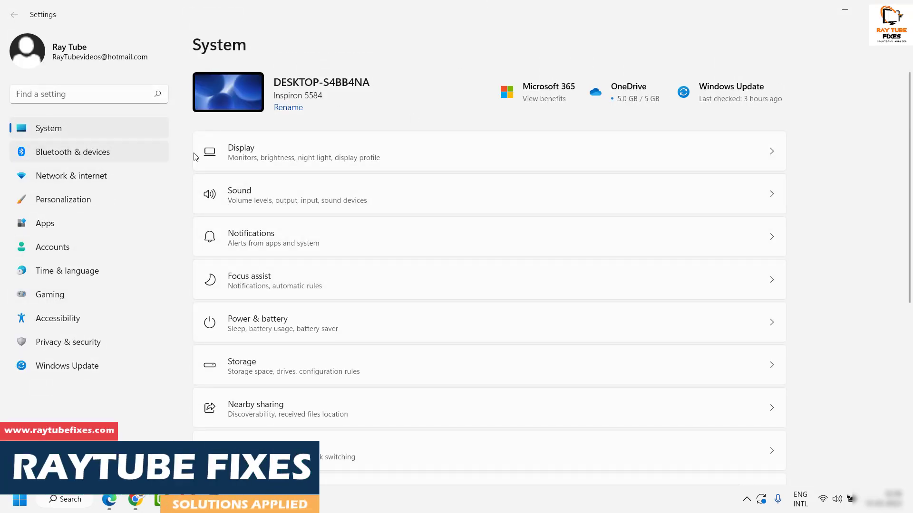
pyautogui.click(267, 202)
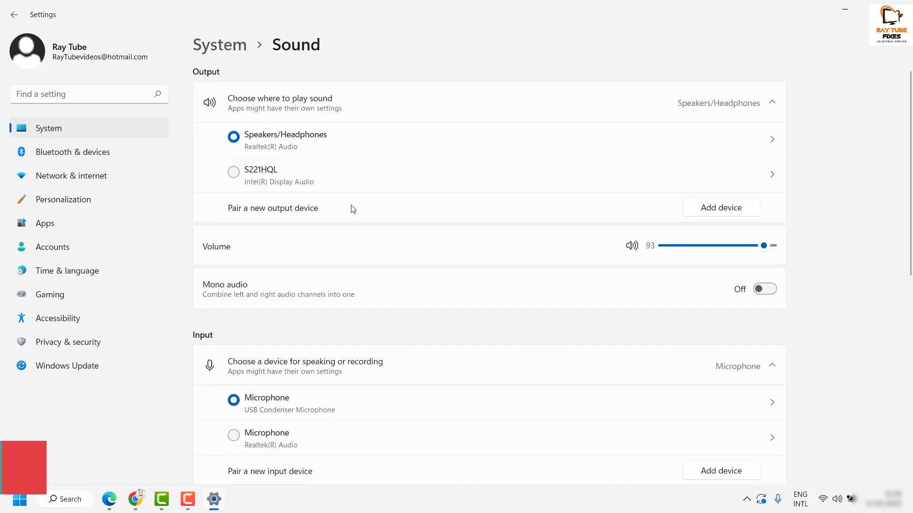
pyautogui.scroll(-9, 353, 209)
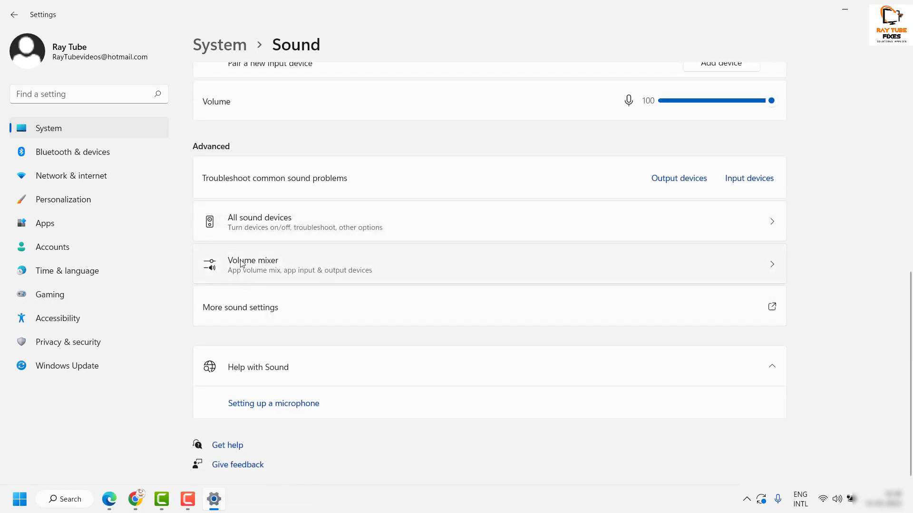
# Step: Open the Volume mixer and expand Microsoft Edge's per-app device settings
pyautogui.click(240, 261)
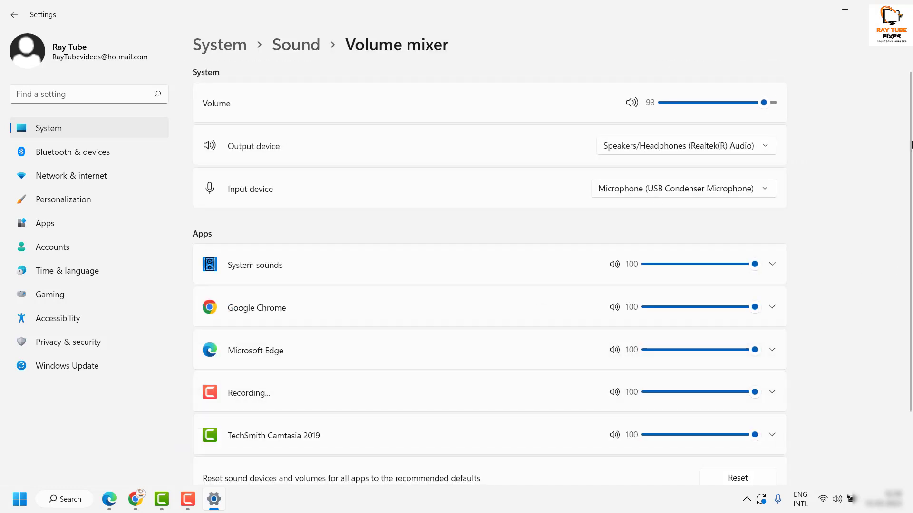
pyautogui.scroll(-3, 911, 145)
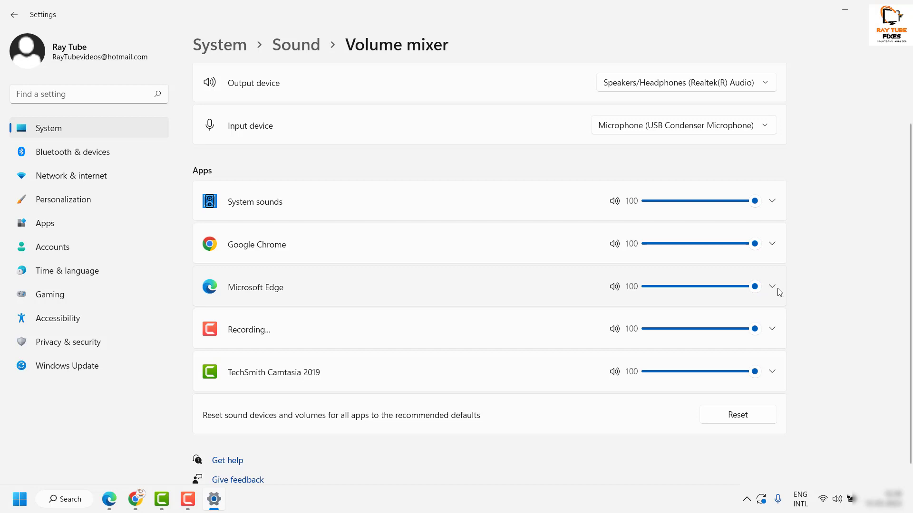
pyautogui.click(773, 288)
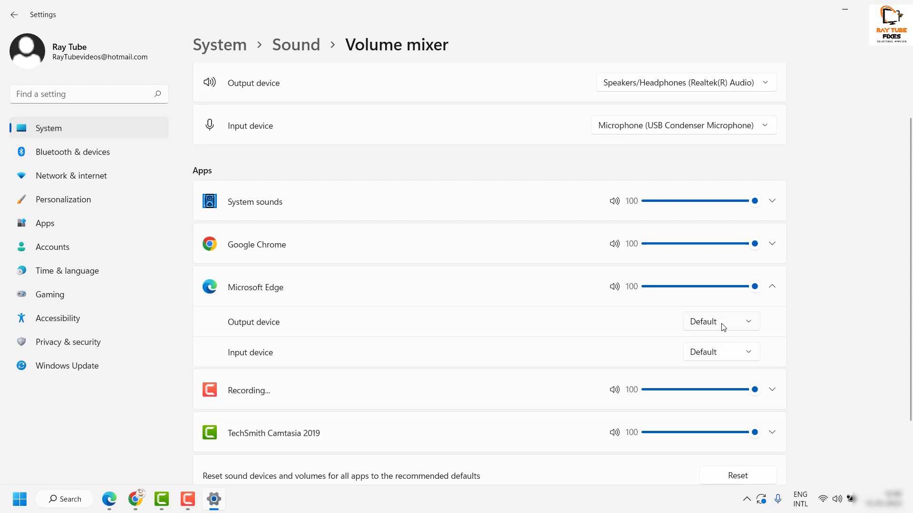
pyautogui.click(723, 327)
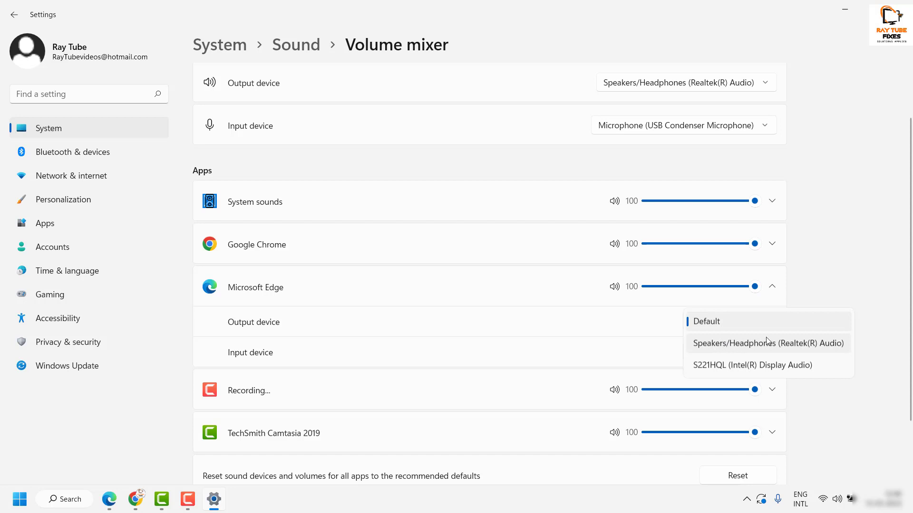
pyautogui.click(735, 379)
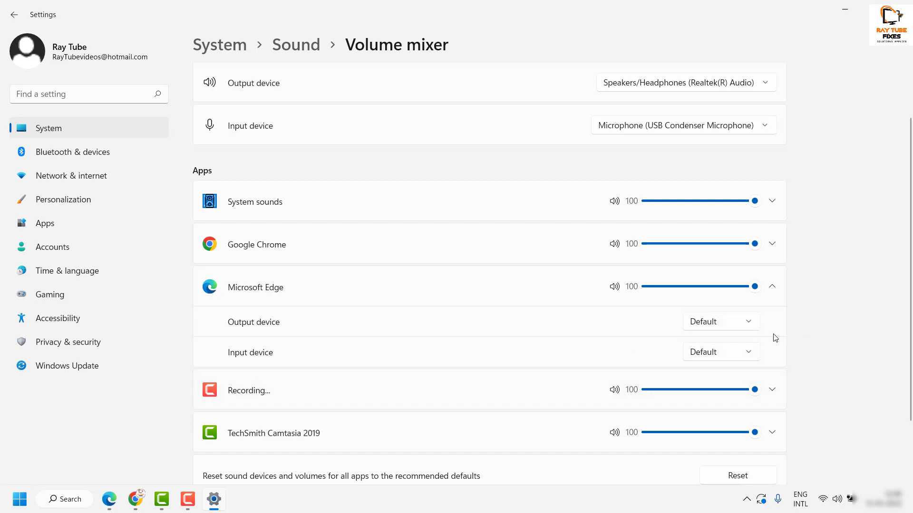
# Step: Set Edge's output to Speakers/Headphones (Realtek(R) Audio) and input to Microphone (Realtek(R) Audio)
pyautogui.click(718, 326)
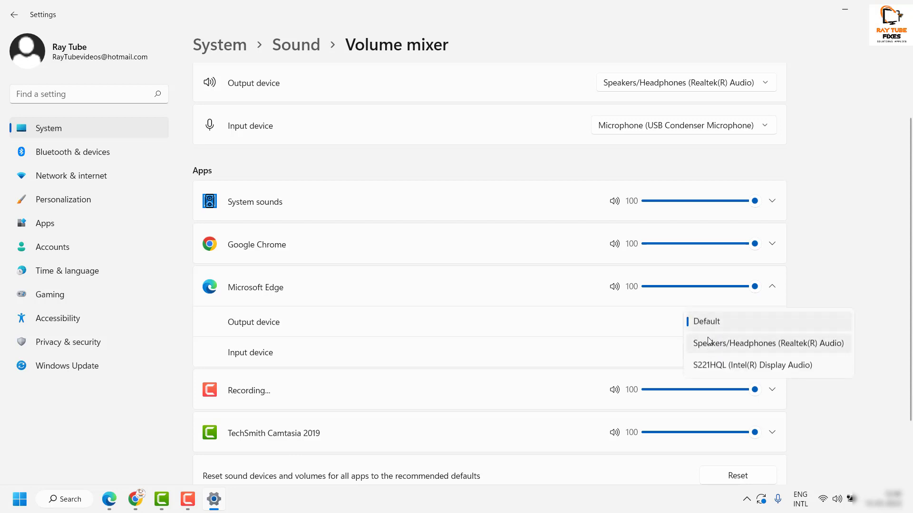
pyautogui.click(730, 353)
pyautogui.click(734, 354)
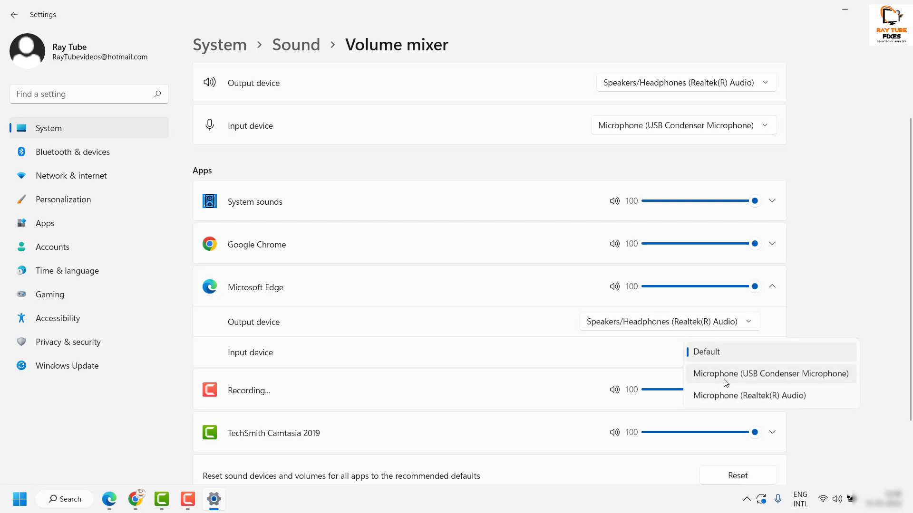
pyautogui.click(713, 376)
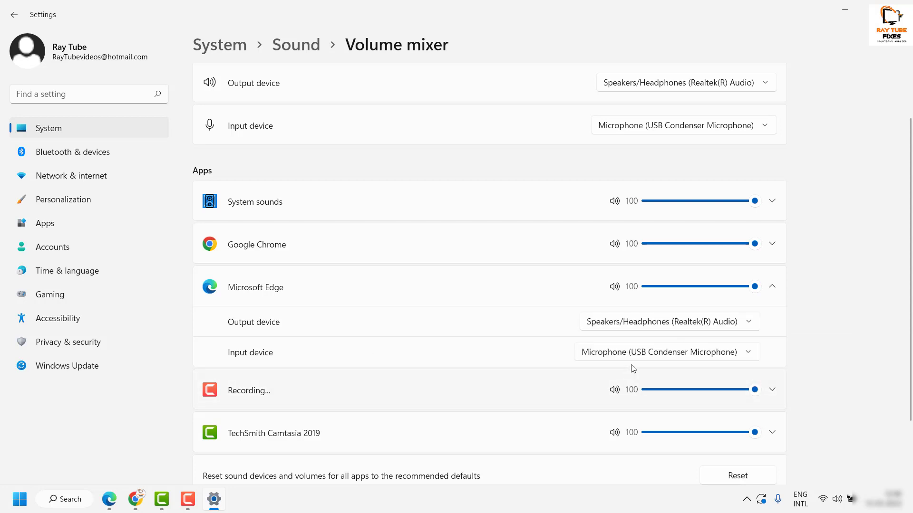
pyautogui.click(660, 352)
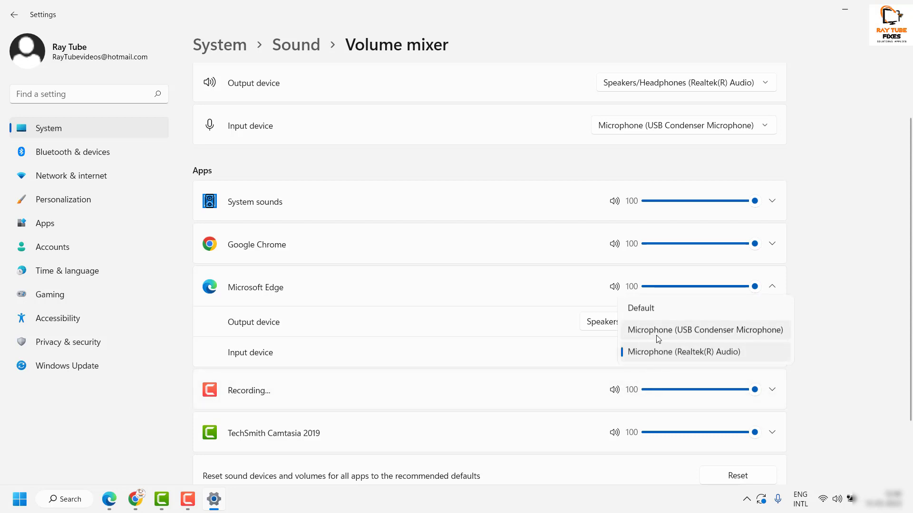
pyautogui.click(663, 359)
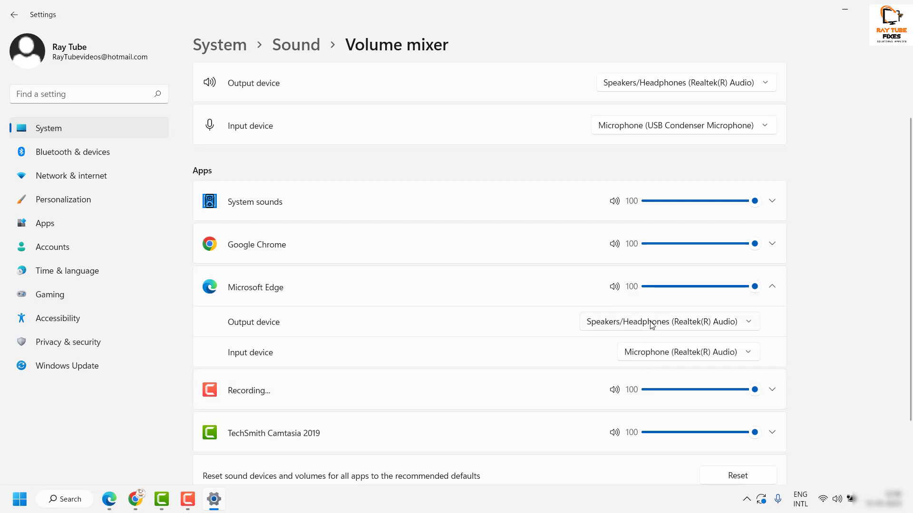
pyautogui.scroll(-2, 641, 333)
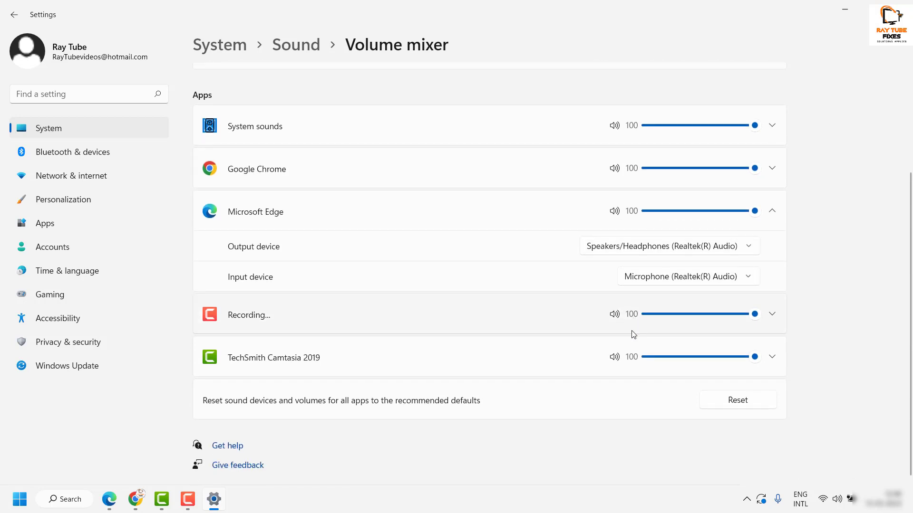
pyautogui.scroll(3, 633, 334)
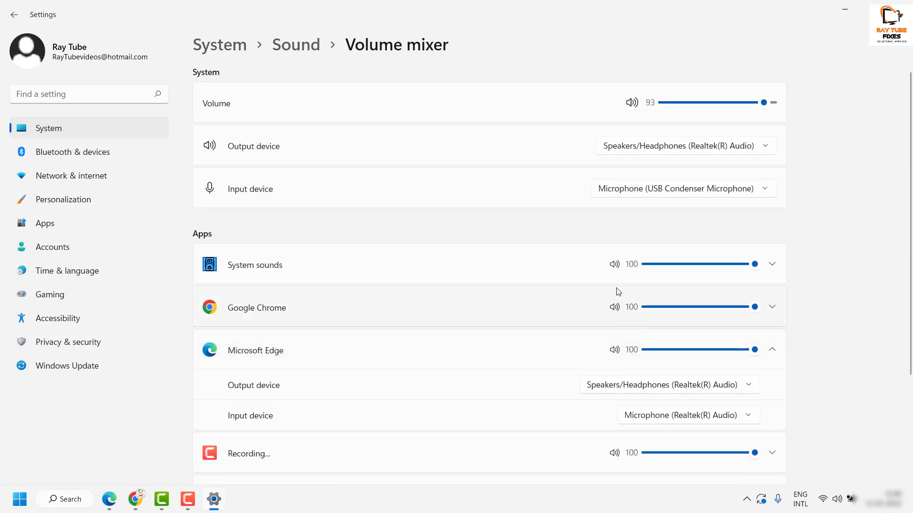
pyautogui.scroll(-1, 611, 290)
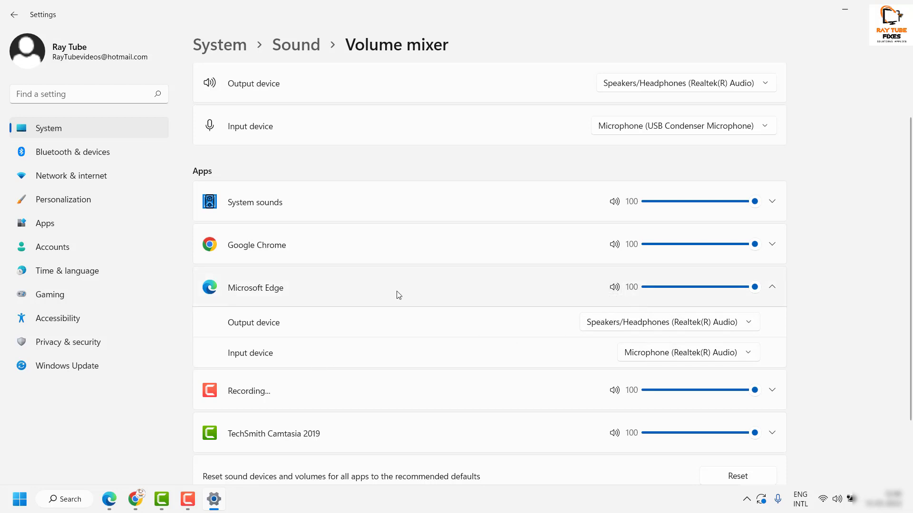
# Step: Mute and unmute Microsoft Edge, then drag its volume slider back to 100
pyautogui.click(614, 289)
pyautogui.click(614, 290)
pyautogui.moveTo(754, 288)
pyautogui.mouseDown()
pyautogui.moveTo(716, 288)
pyautogui.moveTo(759, 288)
pyautogui.mouseUp()
pyautogui.moveTo(755, 286); pyautogui.dragTo(774, 297)
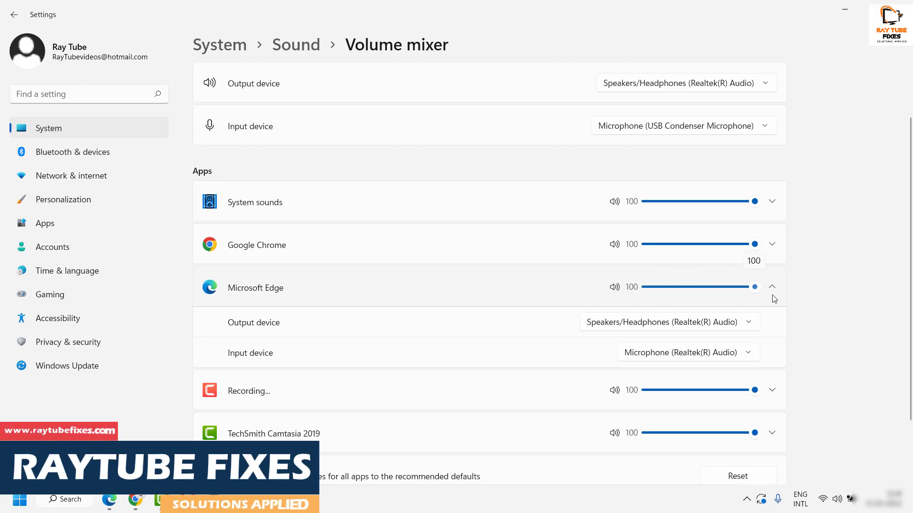
pyautogui.scroll(-2, 613, 317)
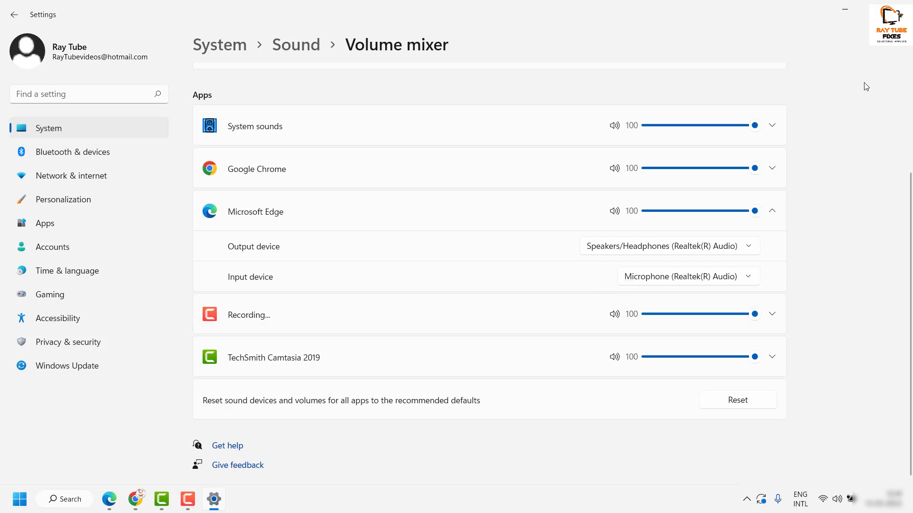
# Step: Minimize Settings, reopen the mmsys.cpl Sound dialog, and open Speakers/Headphones Properties
pyautogui.click(845, 9)
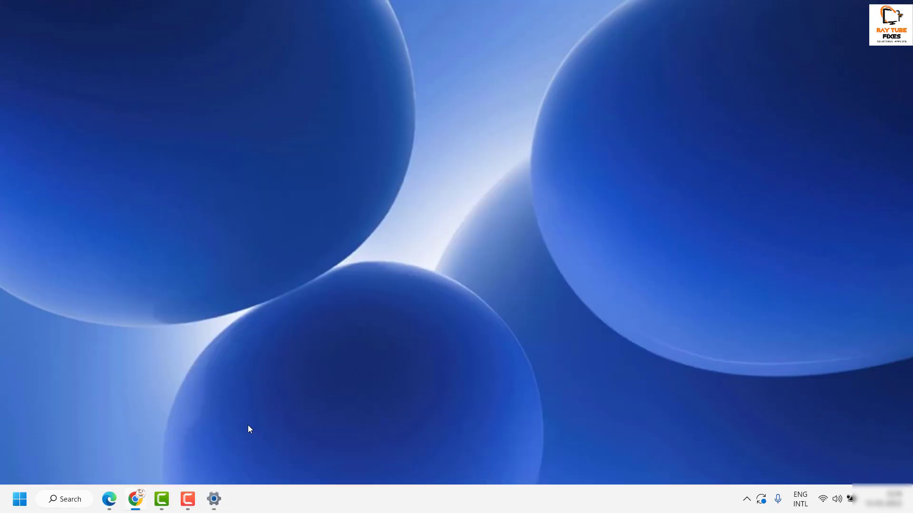
pyautogui.click(60, 504)
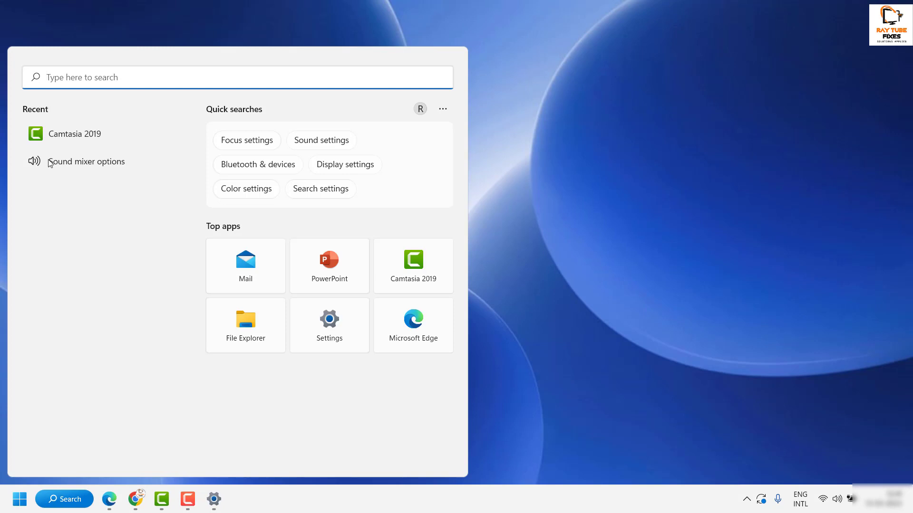
pyautogui.write('mmsys')
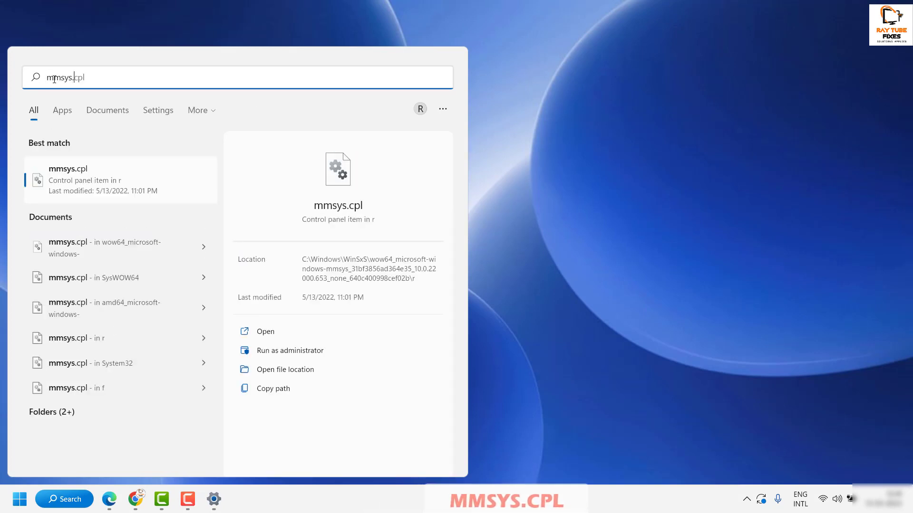
pyautogui.write('.cpl')
pyautogui.click(270, 310)
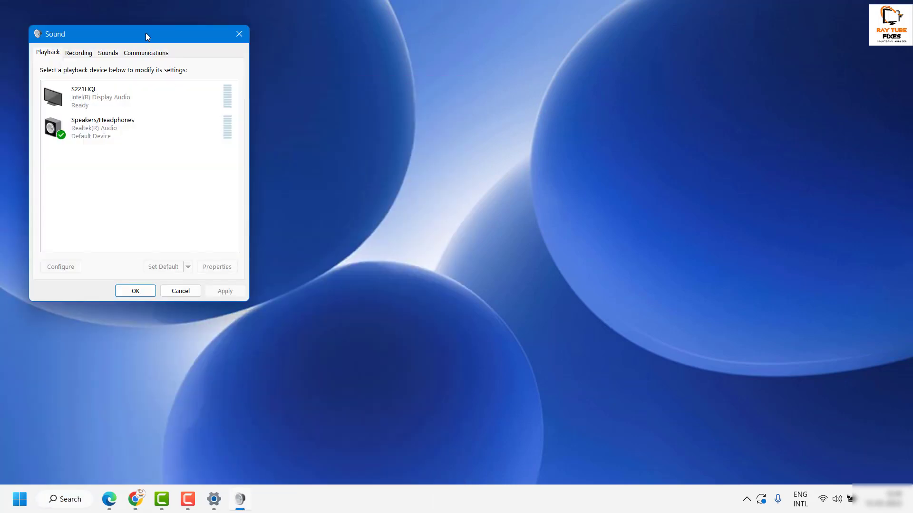
pyautogui.moveTo(145, 33); pyautogui.dragTo(532, 61)
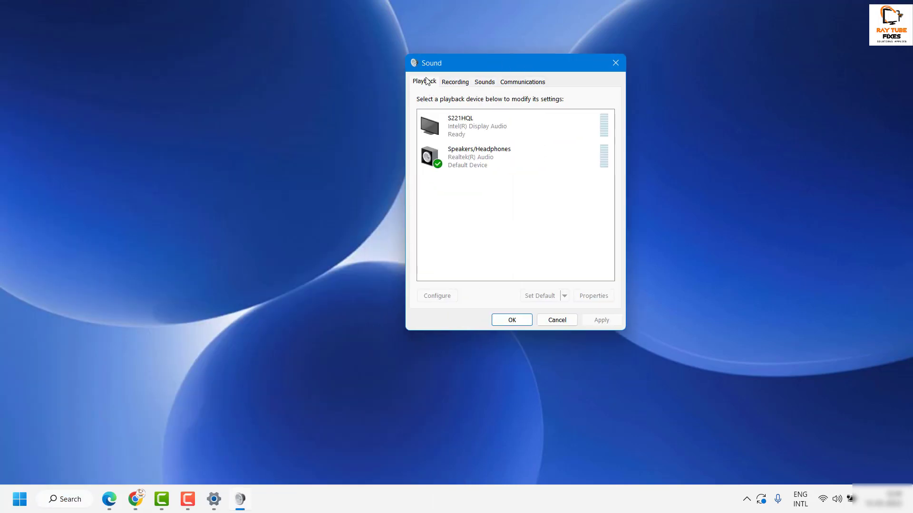
pyautogui.rightClick(473, 161)
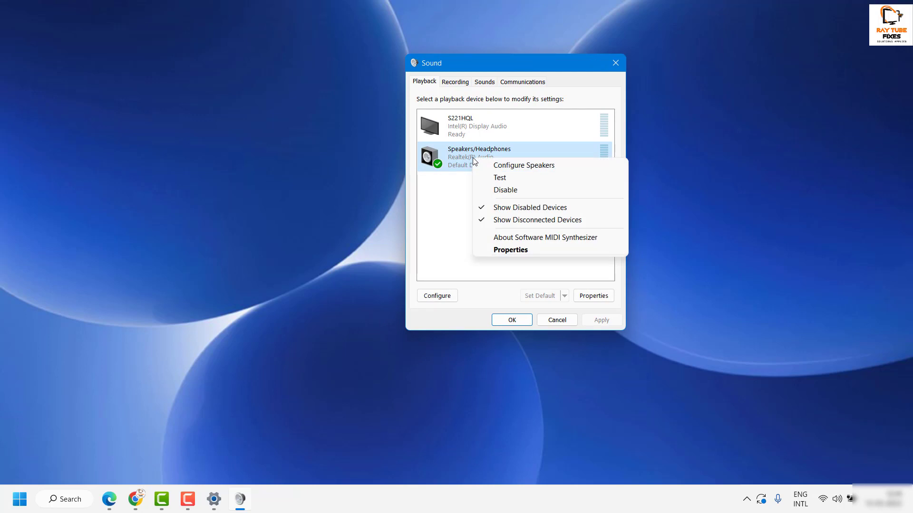
pyautogui.click(523, 250)
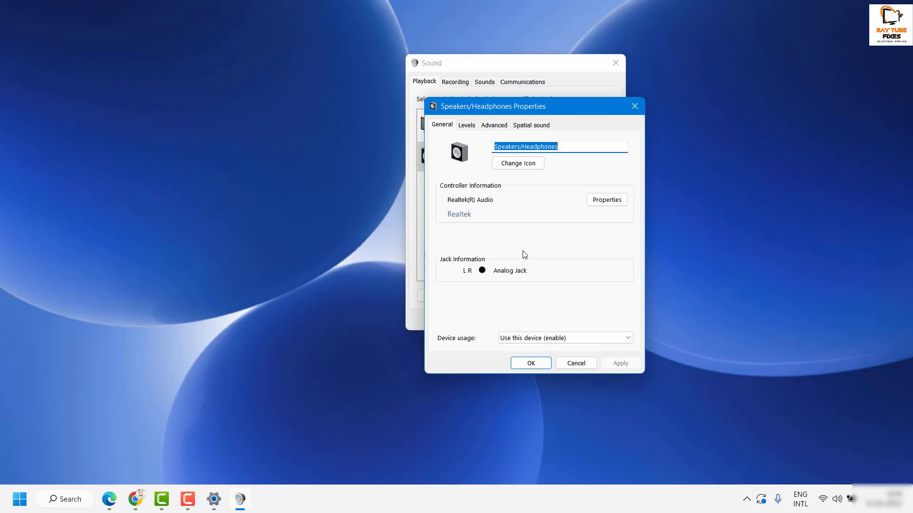
# Step: On the Advanced tab, uncheck 'Allow applications to take exclusive control of this device' and confirm
pyautogui.click(498, 126)
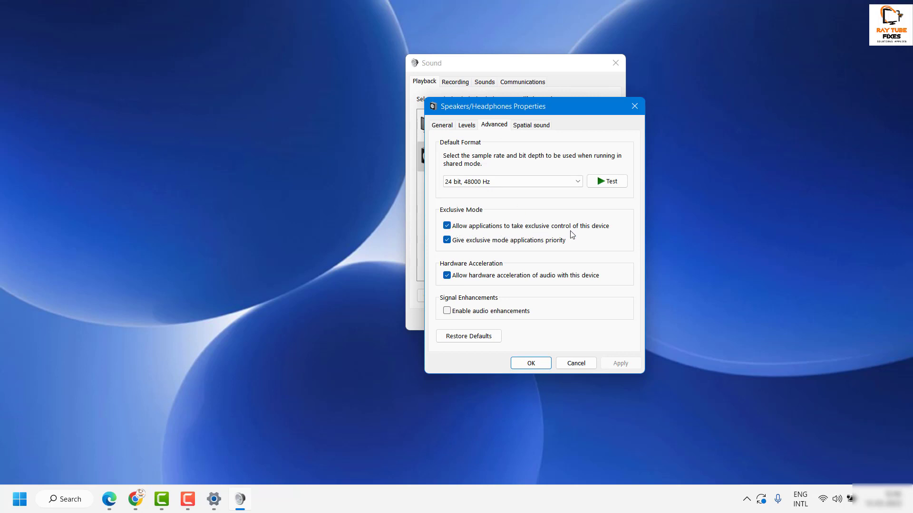
pyautogui.click(447, 227)
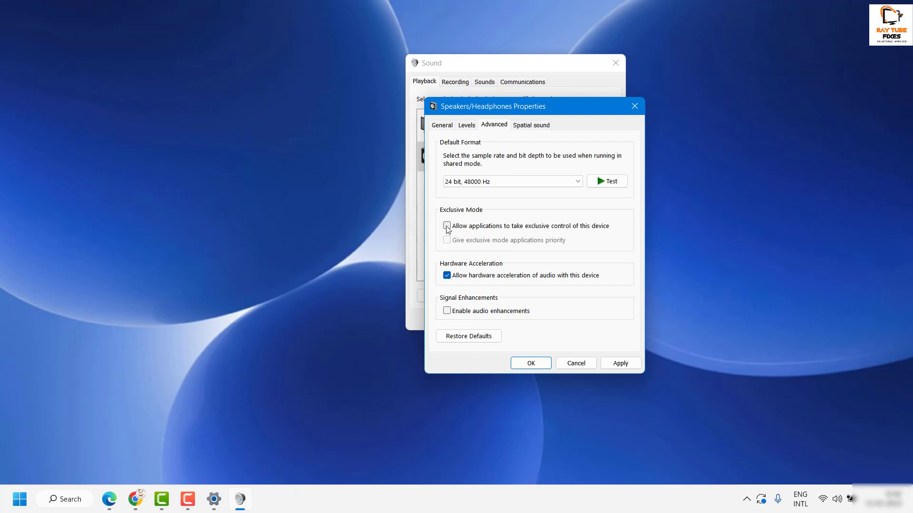
pyautogui.click(447, 226)
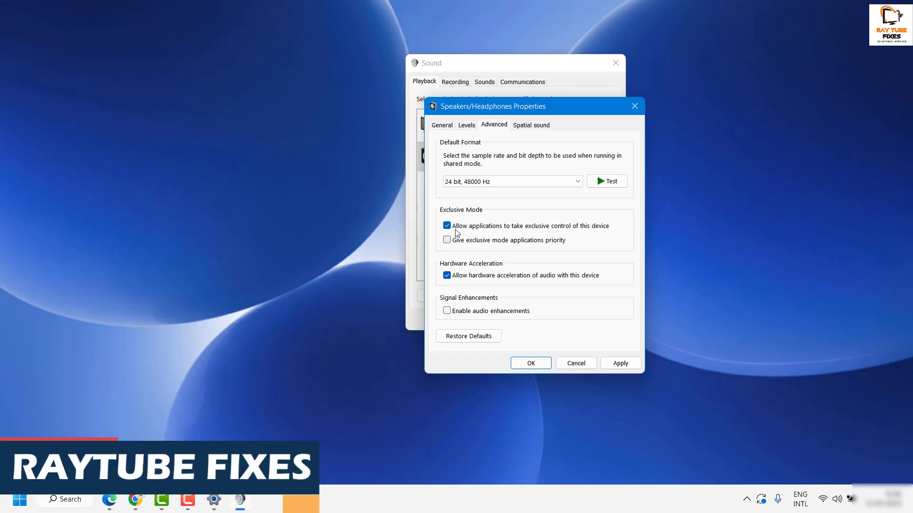
pyautogui.click(446, 226)
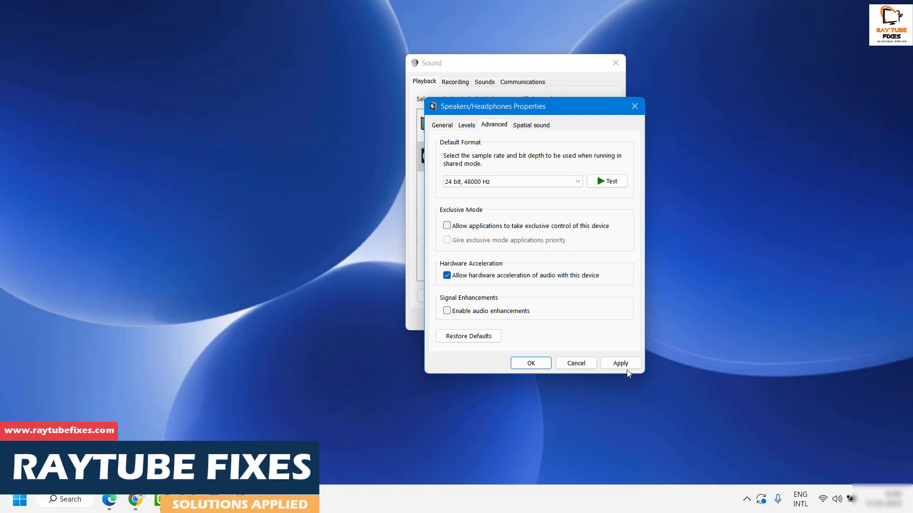
pyautogui.press('Return')
pyautogui.press('Return')
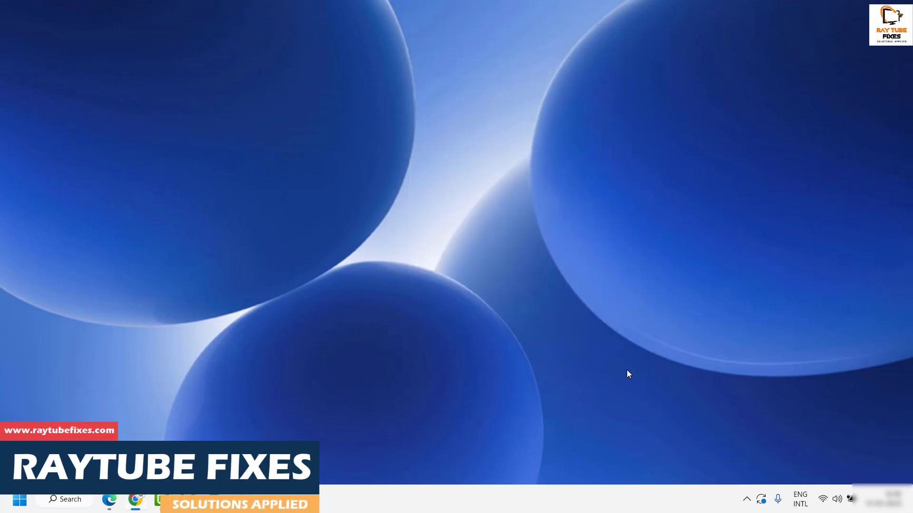